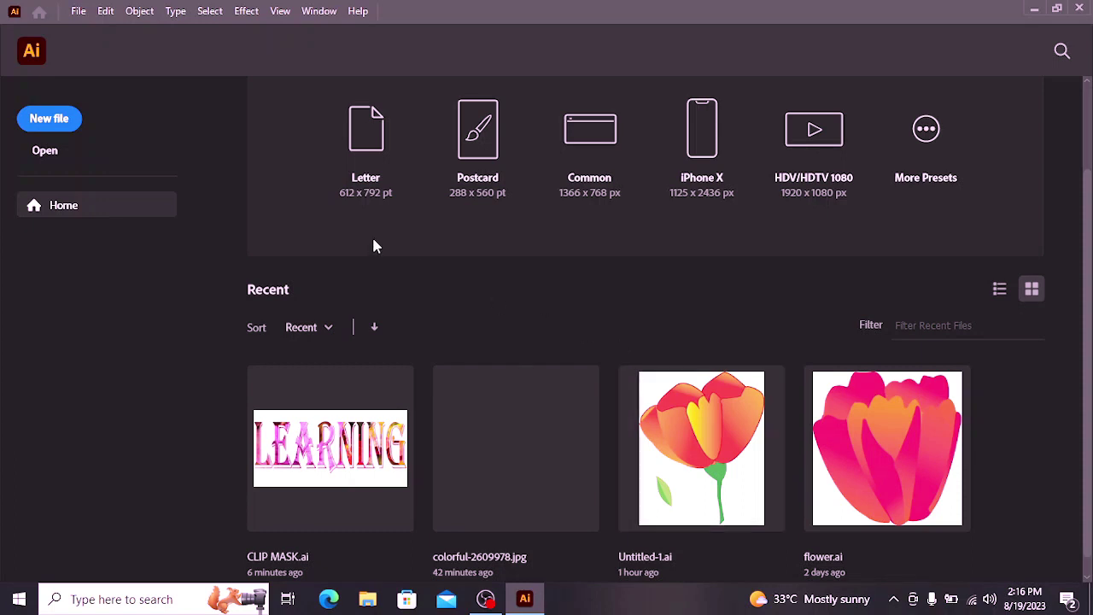
Step: Create a new document from the Minimum 1024 × 768 px preset
left_click(49, 118)
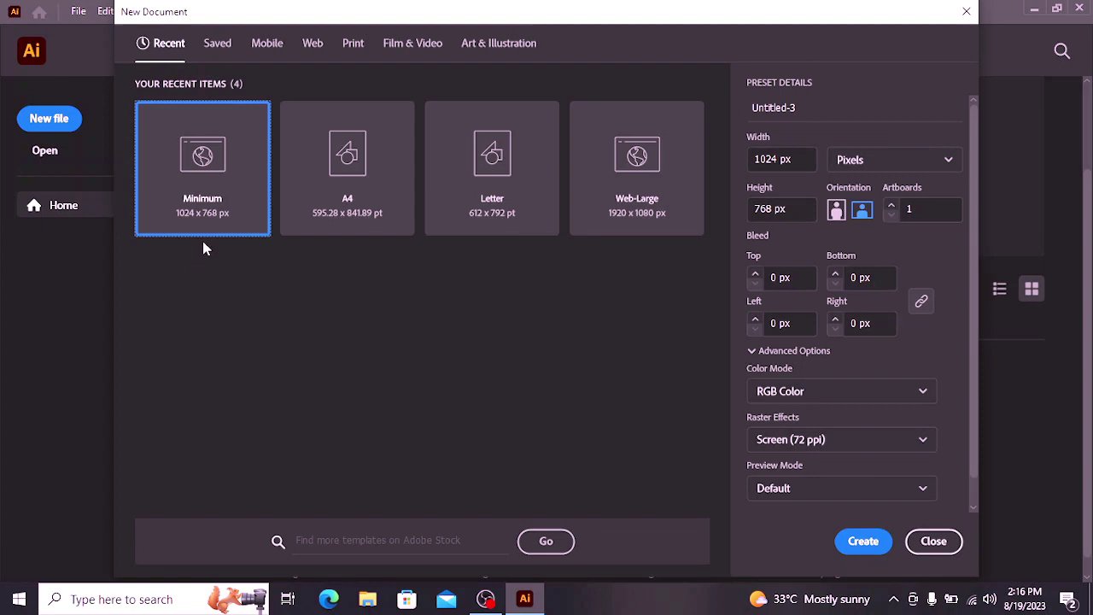
left_click(866, 544)
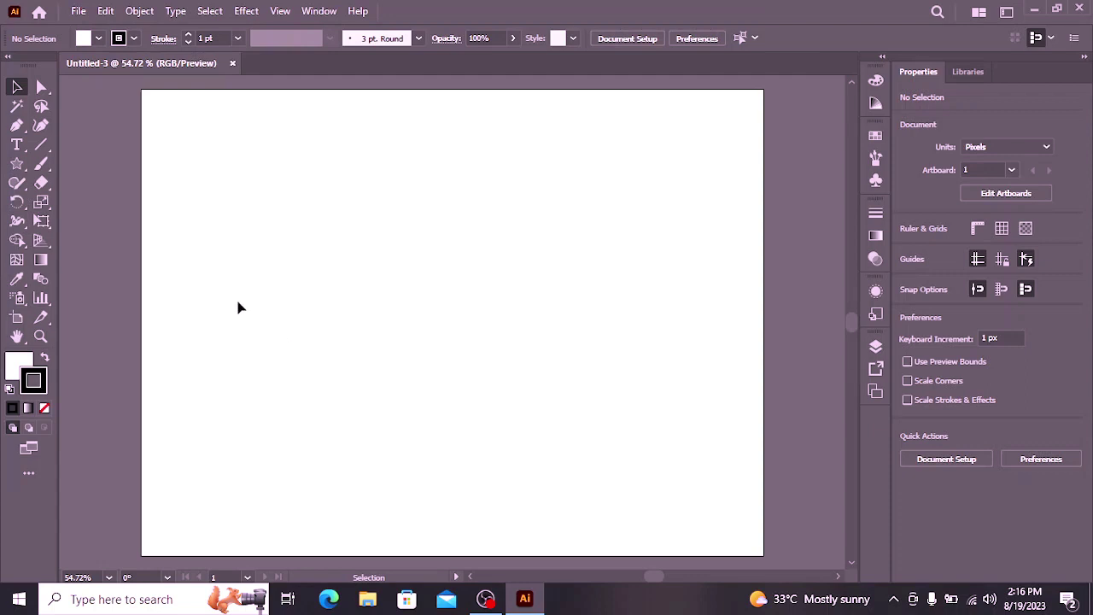
Step: Add a placeholder text object on the artboard at 72 pt
left_click(17, 147)
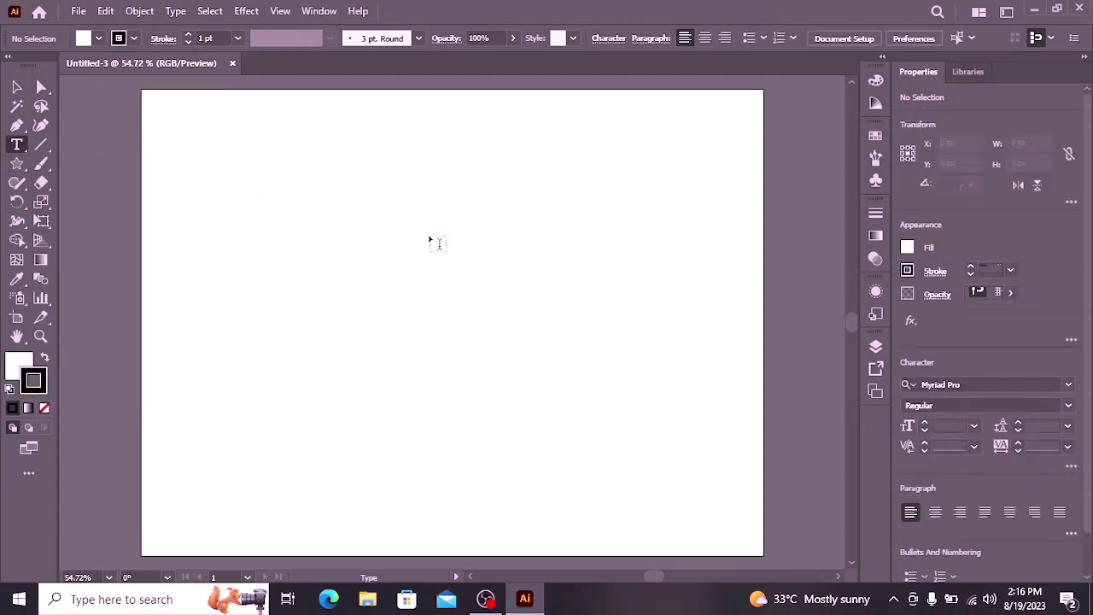
left_click(268, 302)
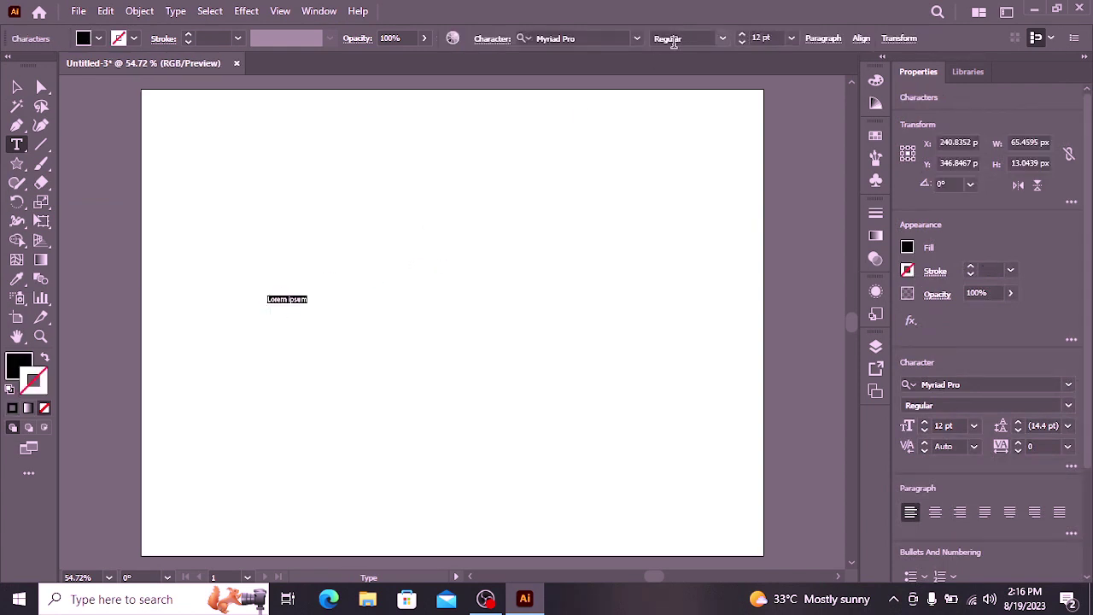
left_click(792, 39)
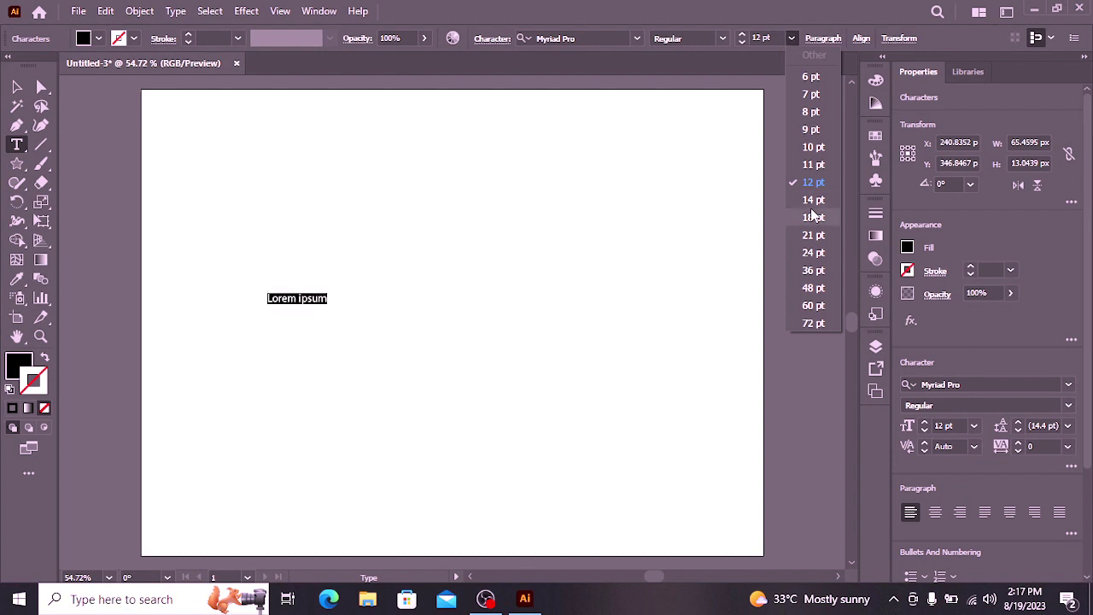
left_click(820, 323)
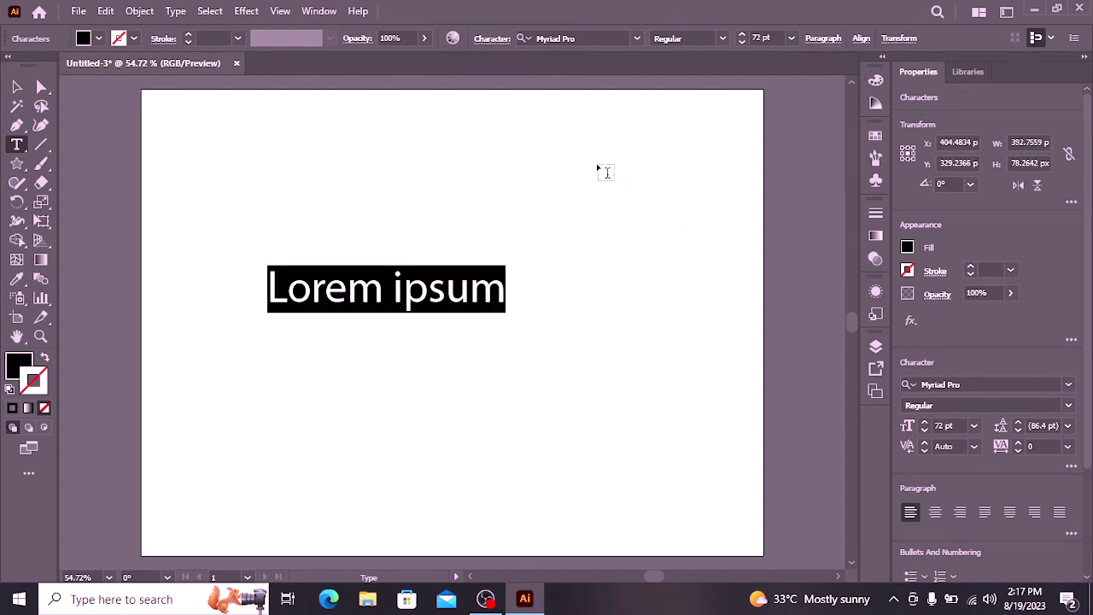
Step: Set the placeholder text's font to Algerian
left_click(638, 40)
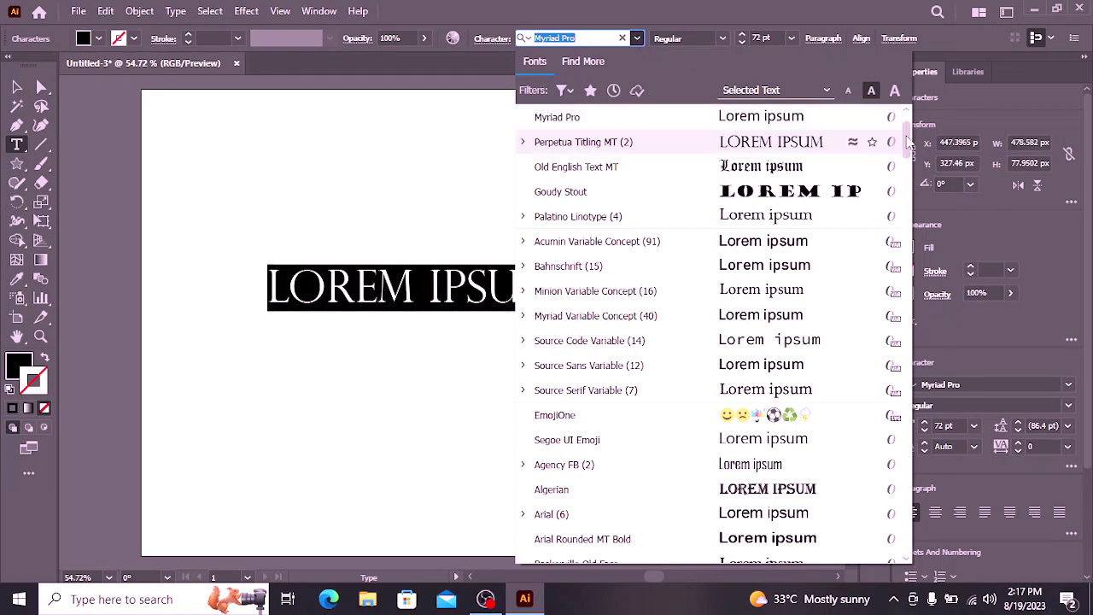
mouse_move(909, 145)
left_mouse_down()
mouse_move(913, 246)
mouse_move(904, 194)
left_mouse_up()
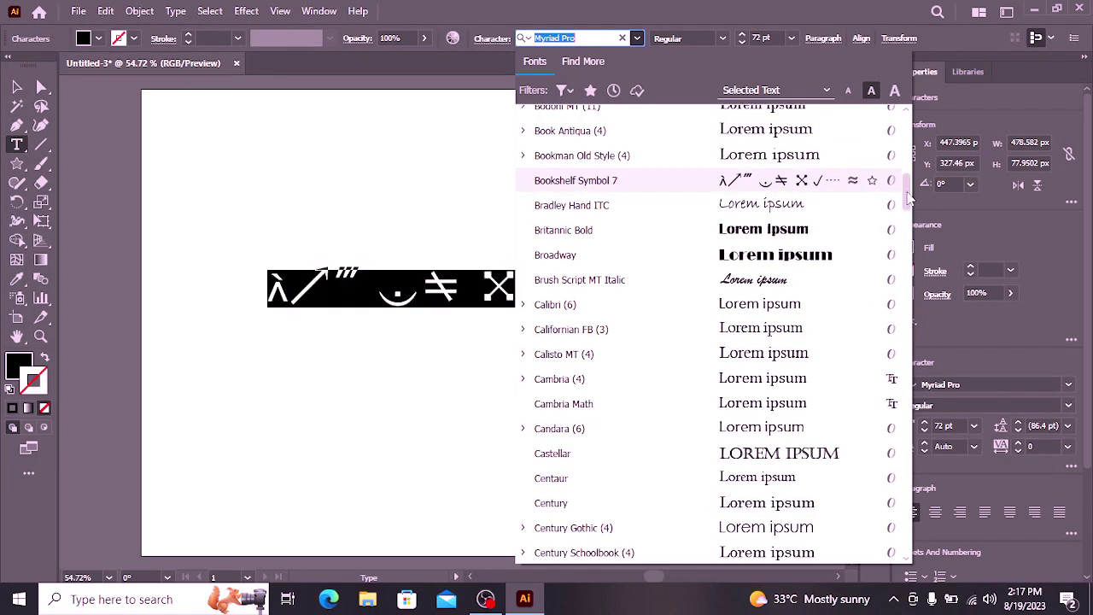
left_click_drag(903, 194, 903, 169)
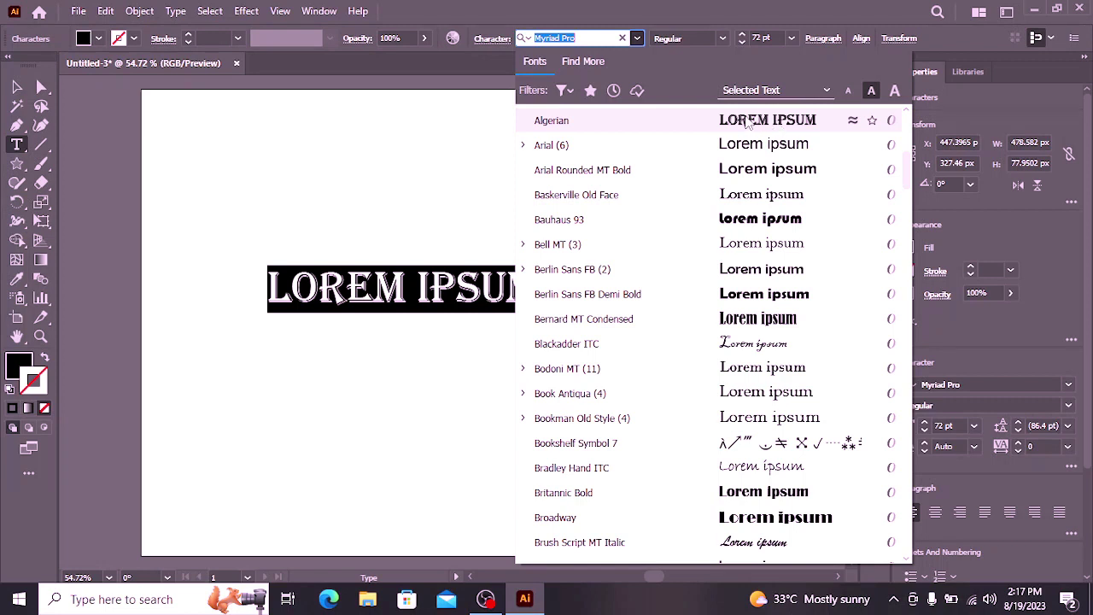
left_click(747, 122)
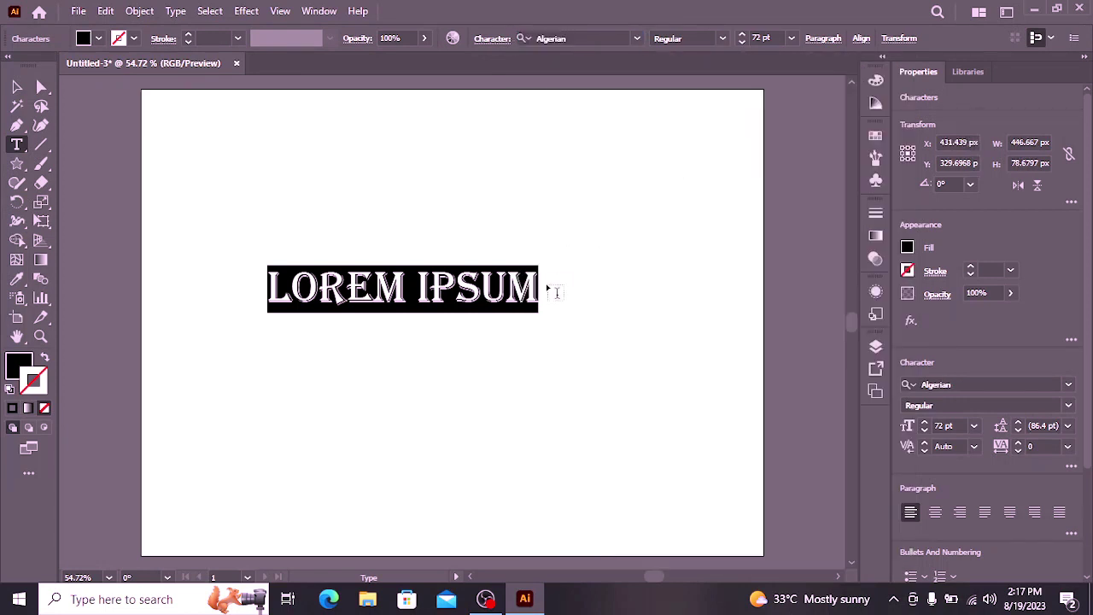
Step: Retype the text as LEARNING, enlarge it to 139.36 pt near the centre, and open Place on Downloads
key("BackSpace")
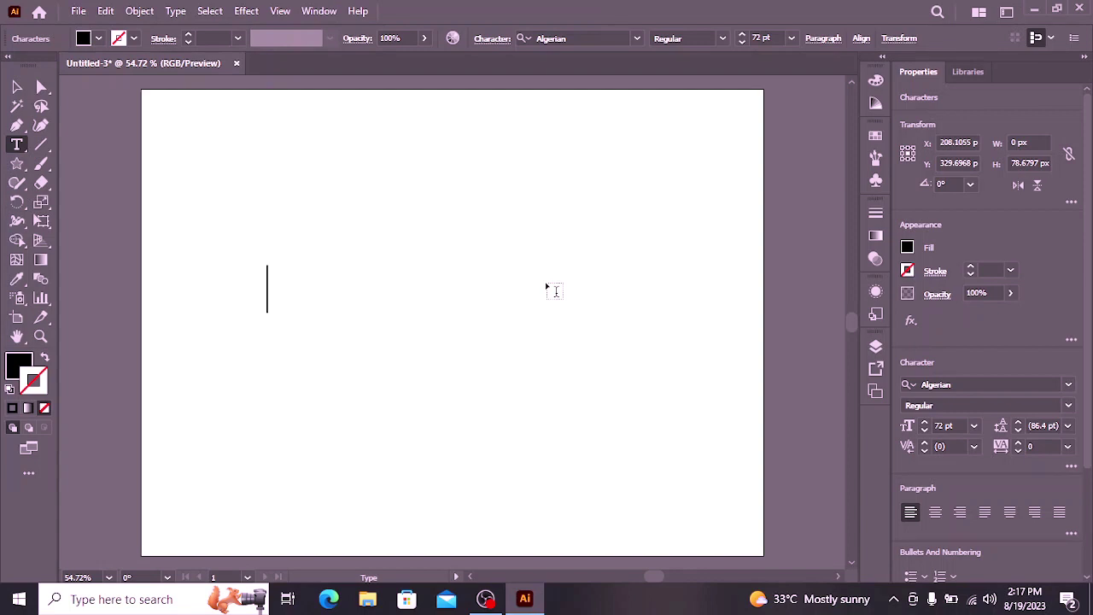
type("LEA")
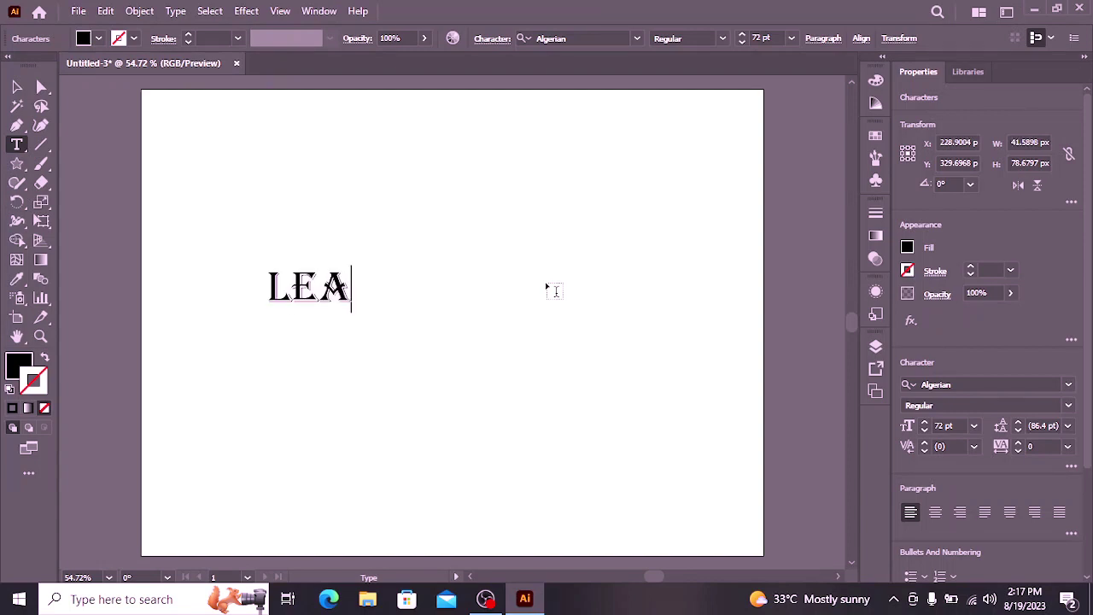
type("RNI")
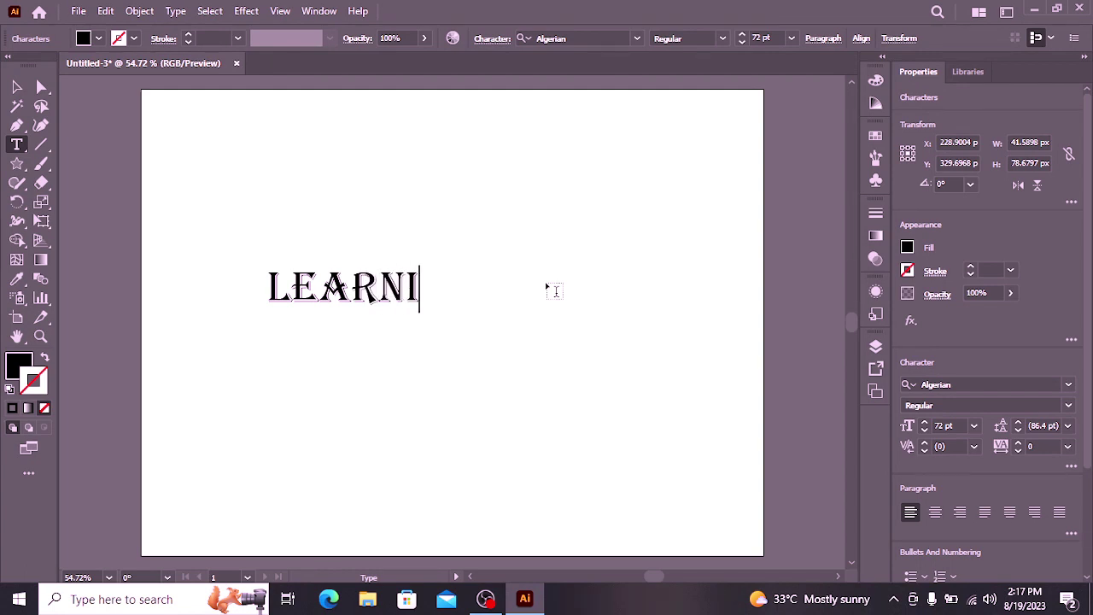
type("NG")
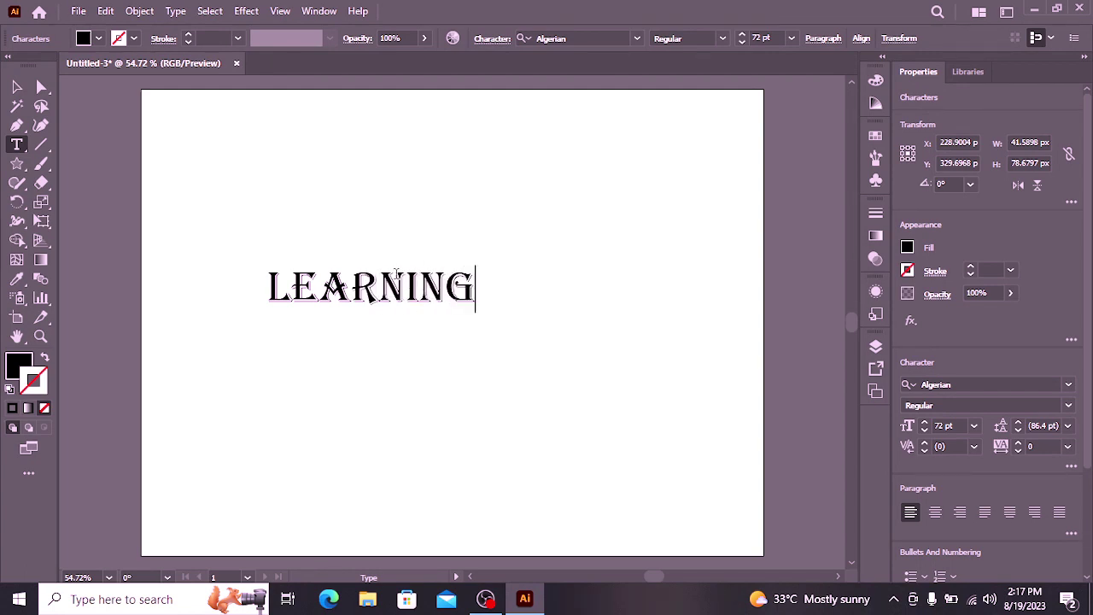
left_click(16, 87)
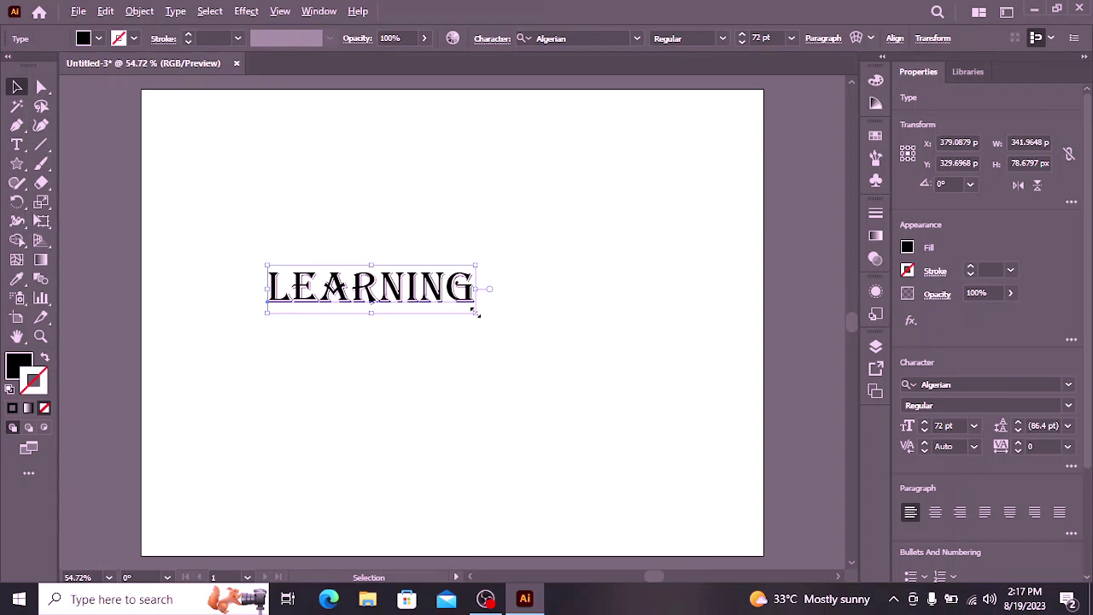
left_click_drag(475, 312, 671, 528)
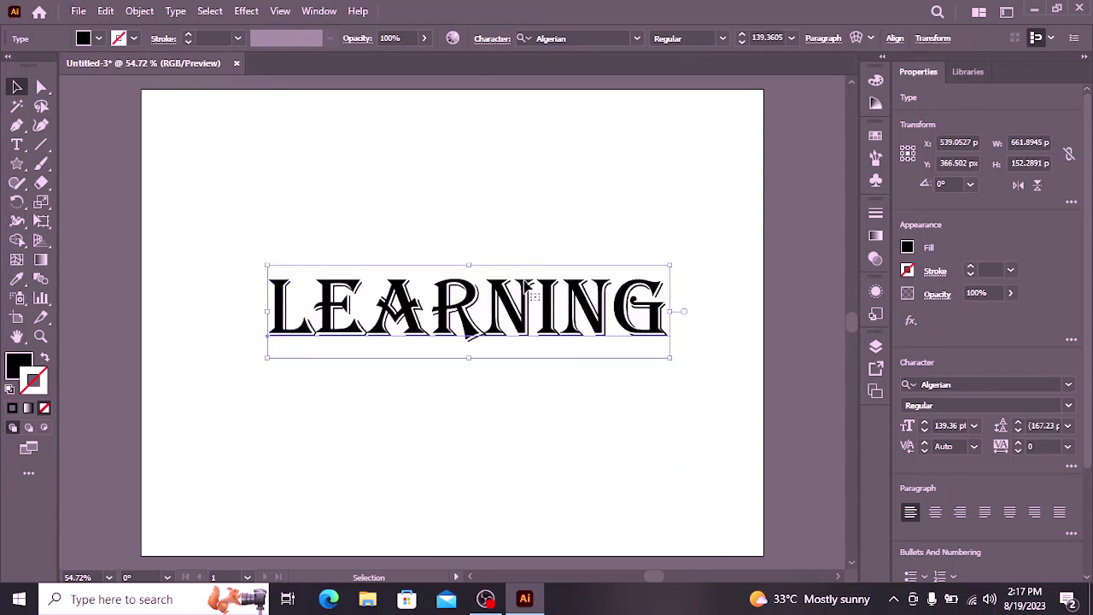
mouse_move(528, 317)
left_mouse_down()
mouse_move(503, 310)
mouse_move(519, 330)
left_mouse_up()
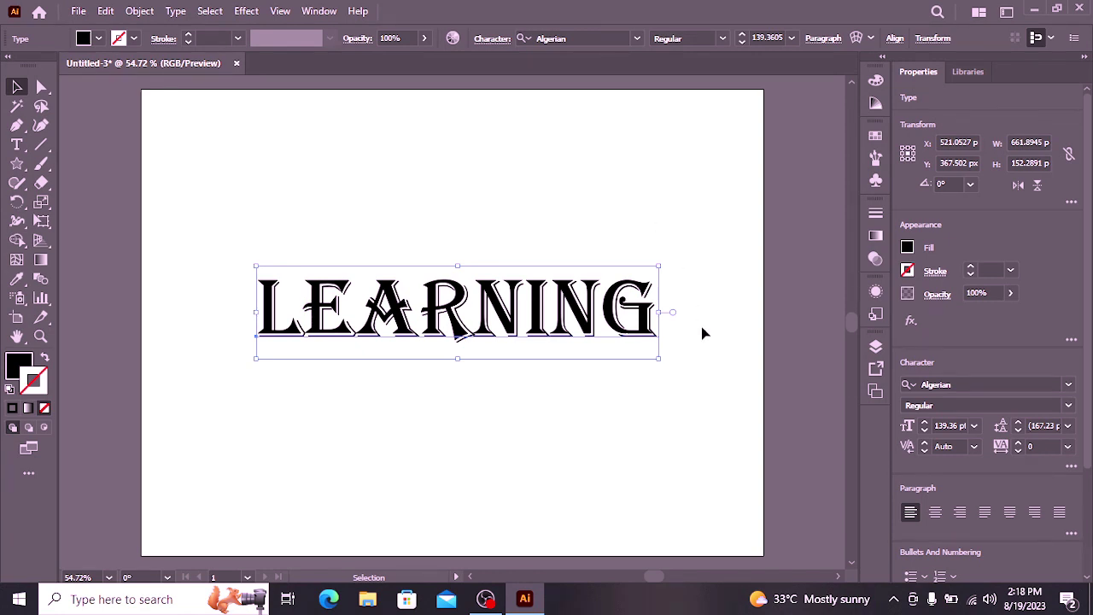
key("ctrl+shift+b")
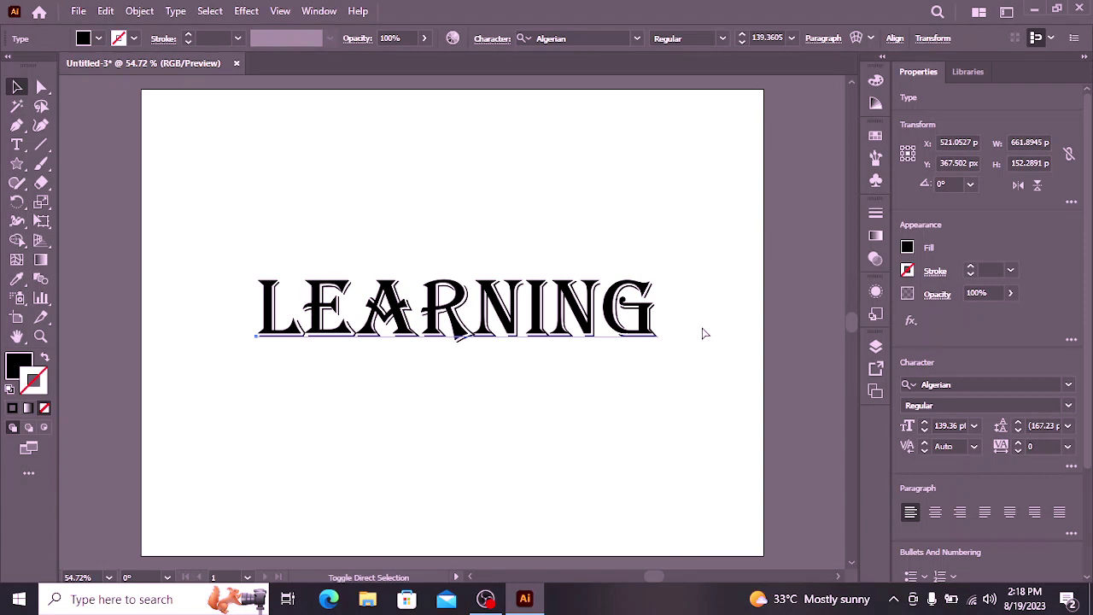
key("ctrl+shift+p")
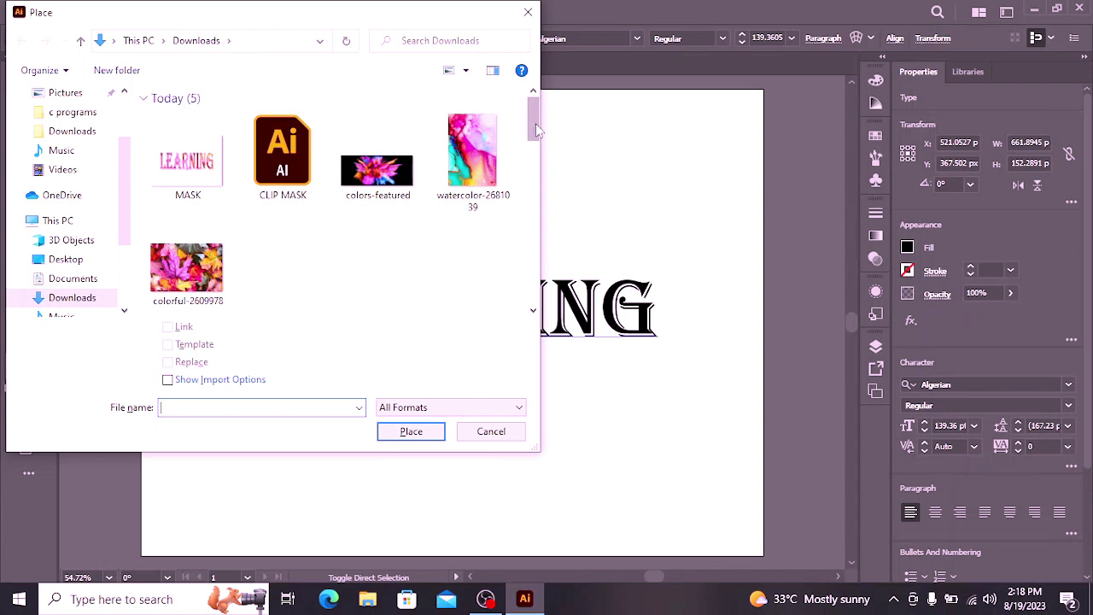
Step: Load the colorful-2609978 autumn-leaves photo from Downloads for placing
mouse_move(529, 122)
left_mouse_down()
mouse_move(536, 150)
mouse_move(528, 134)
left_mouse_up()
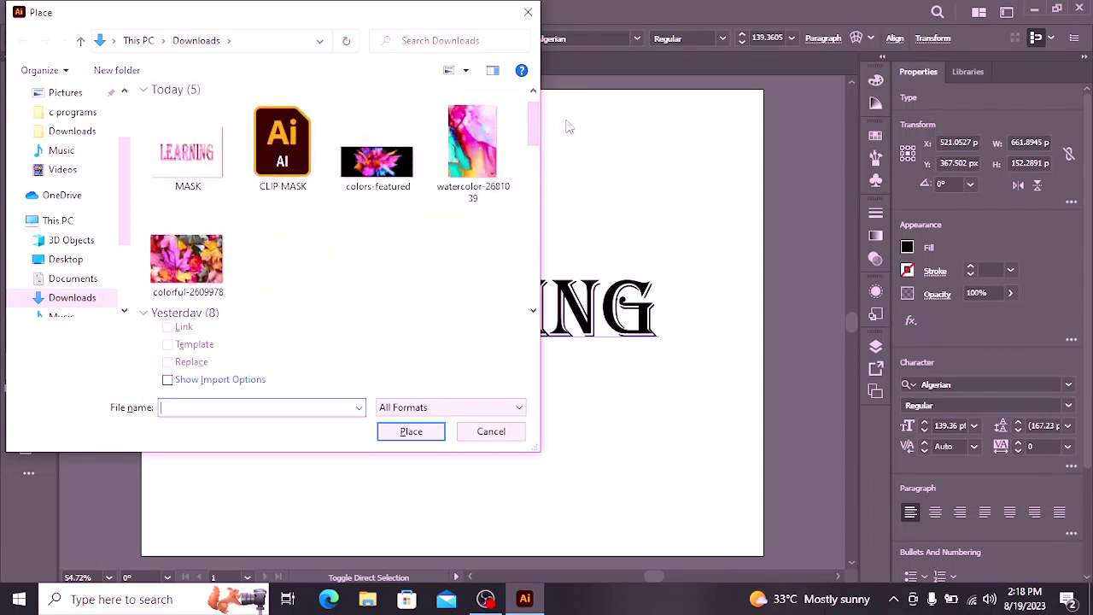
mouse_move(534, 126)
left_mouse_down()
mouse_move(534, 147)
mouse_move(532, 121)
left_mouse_up()
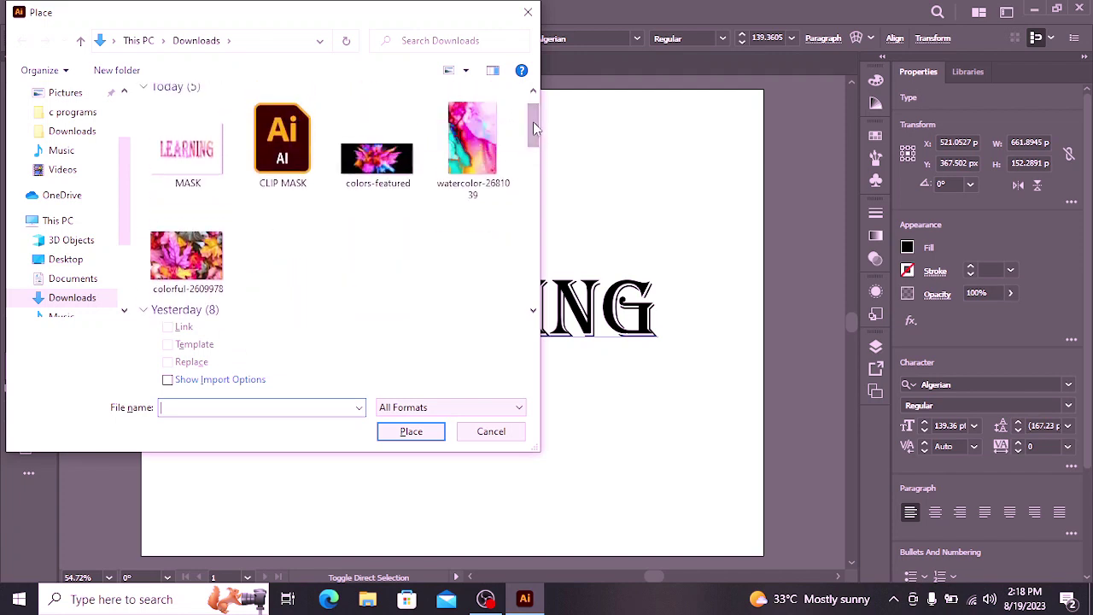
left_click(175, 269)
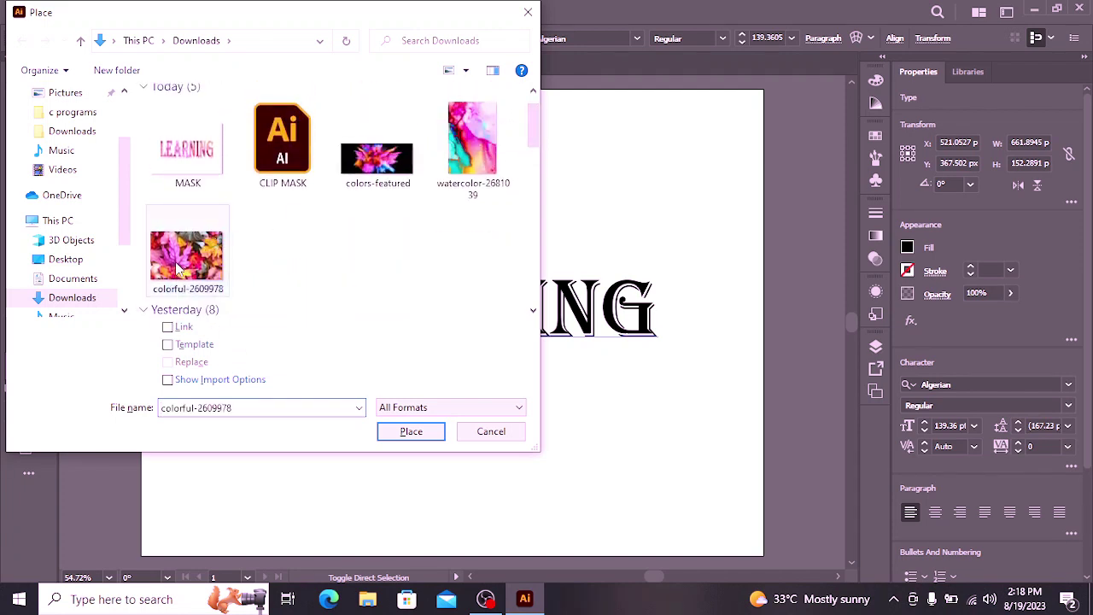
left_click(410, 431)
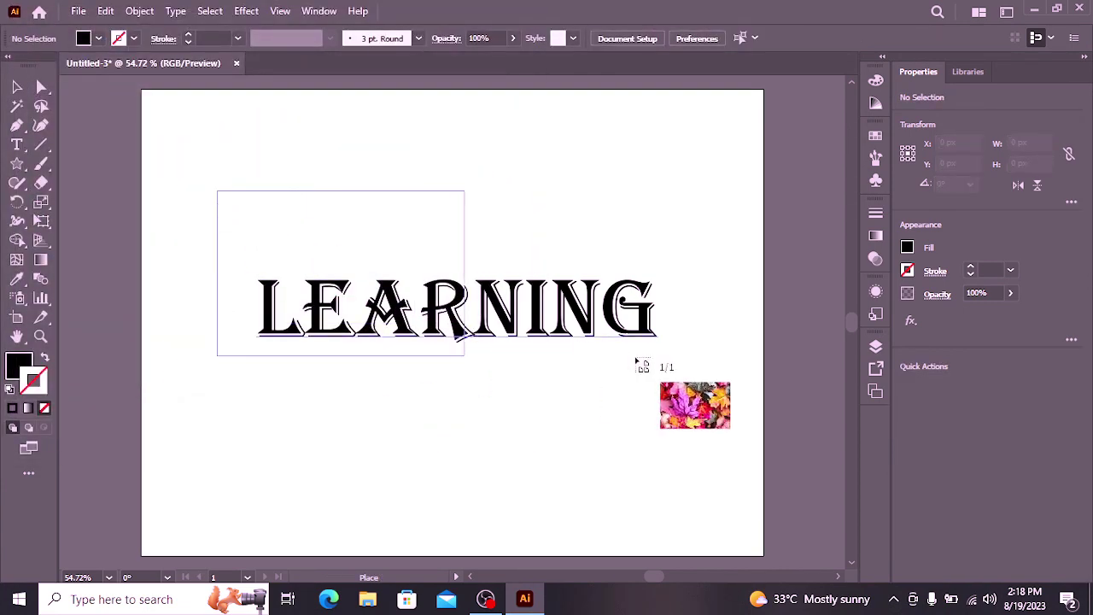
Step: Place the leaves photo at 787 × 475 px over LEARNING, with the text in front
left_click_drag(217, 194, 699, 407)
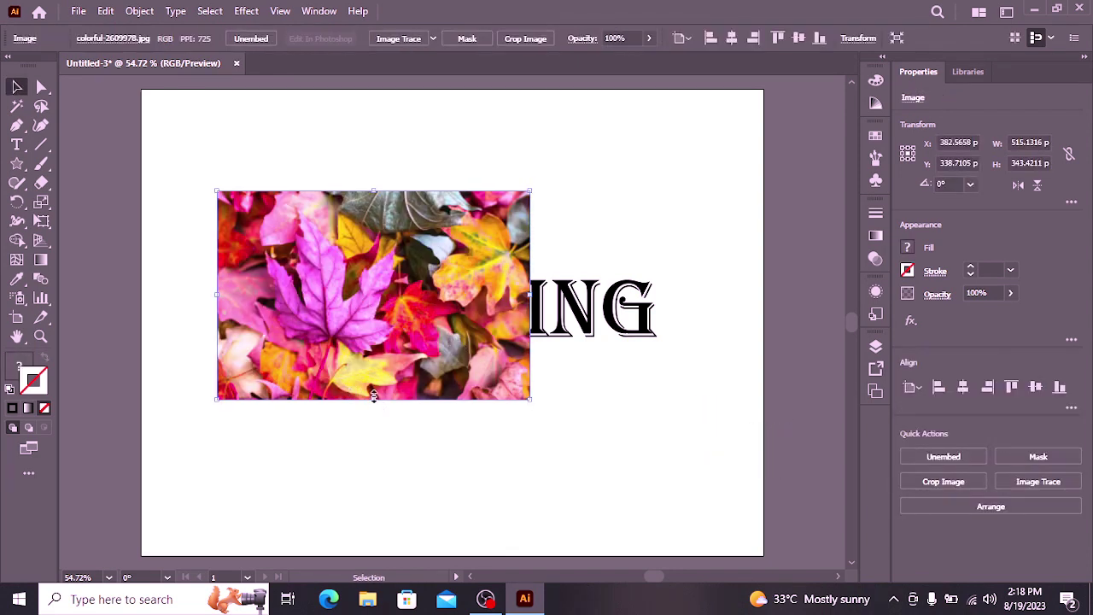
left_click_drag(373, 396, 373, 425)
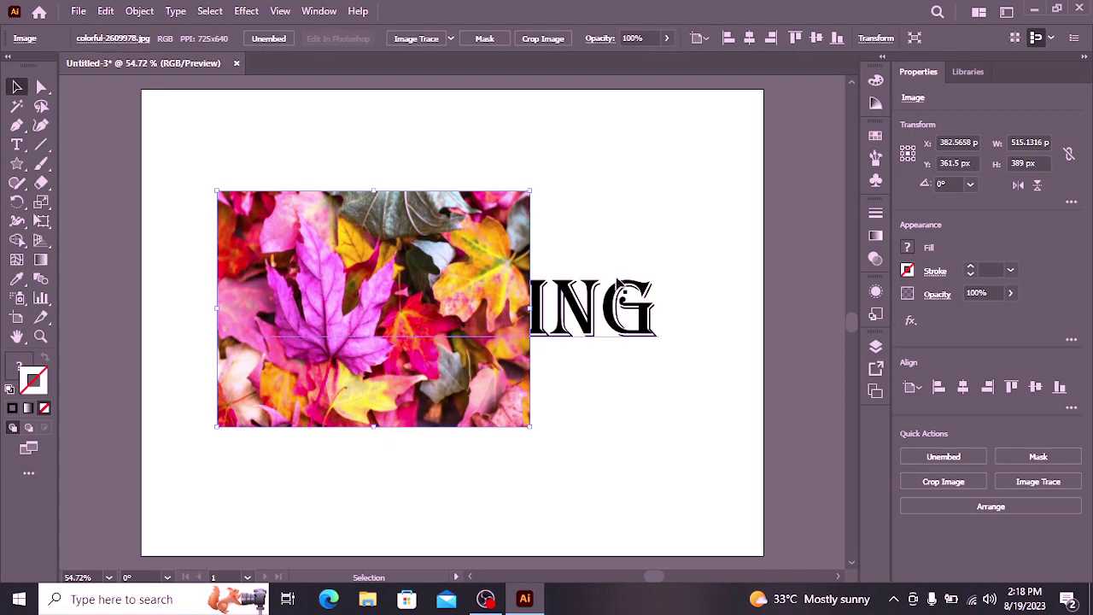
left_click_drag(529, 309, 691, 322)
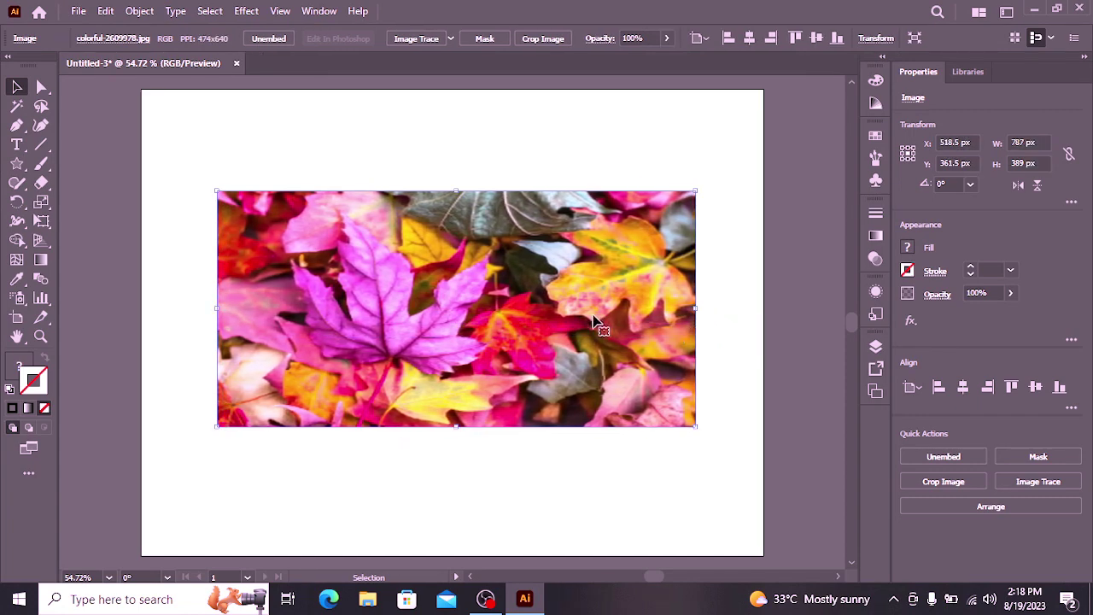
left_click_drag(597, 323, 616, 327)
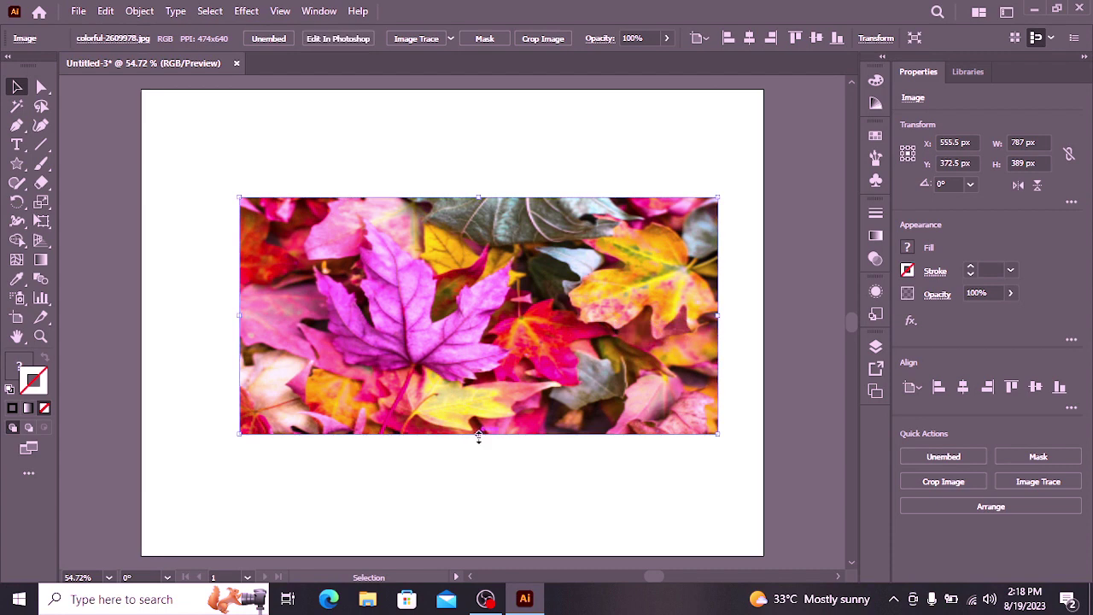
left_click_drag(478, 433, 482, 475)
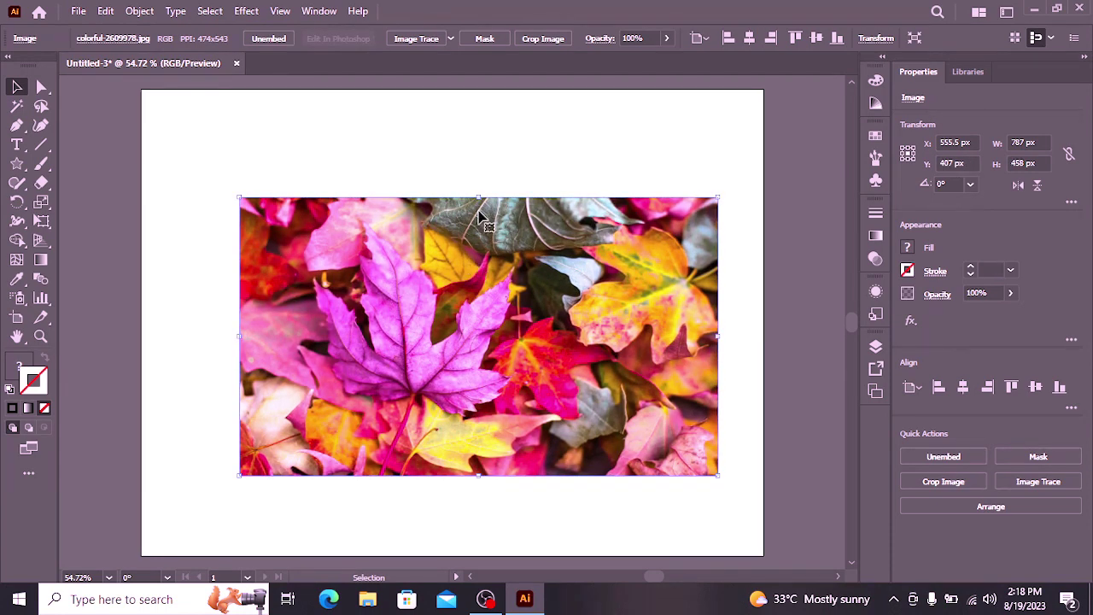
left_click_drag(478, 196, 475, 187)
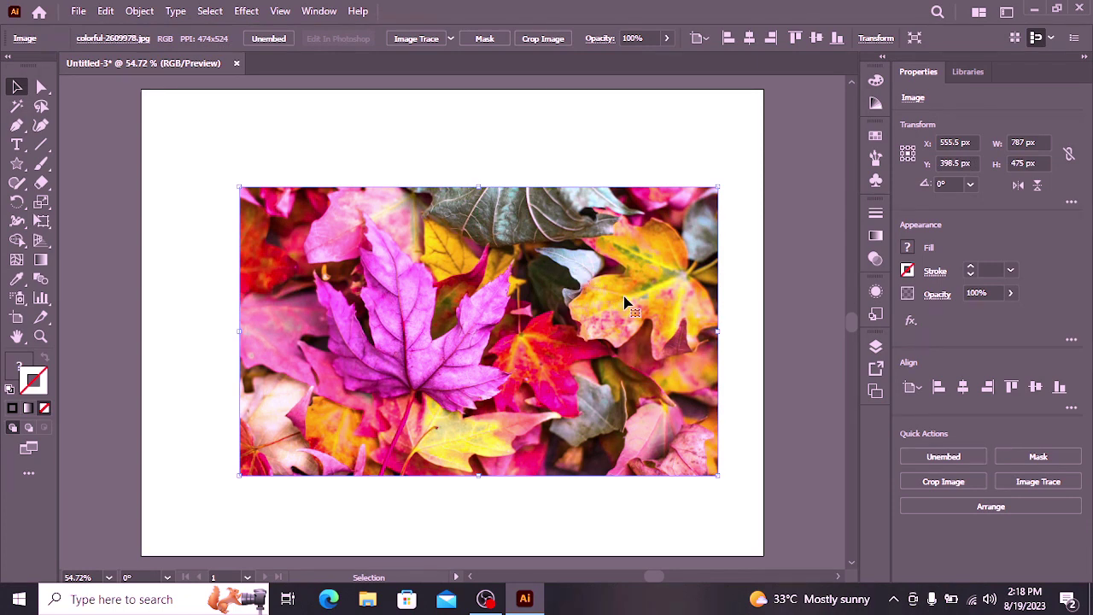
key("a")
key("ctrl+v")
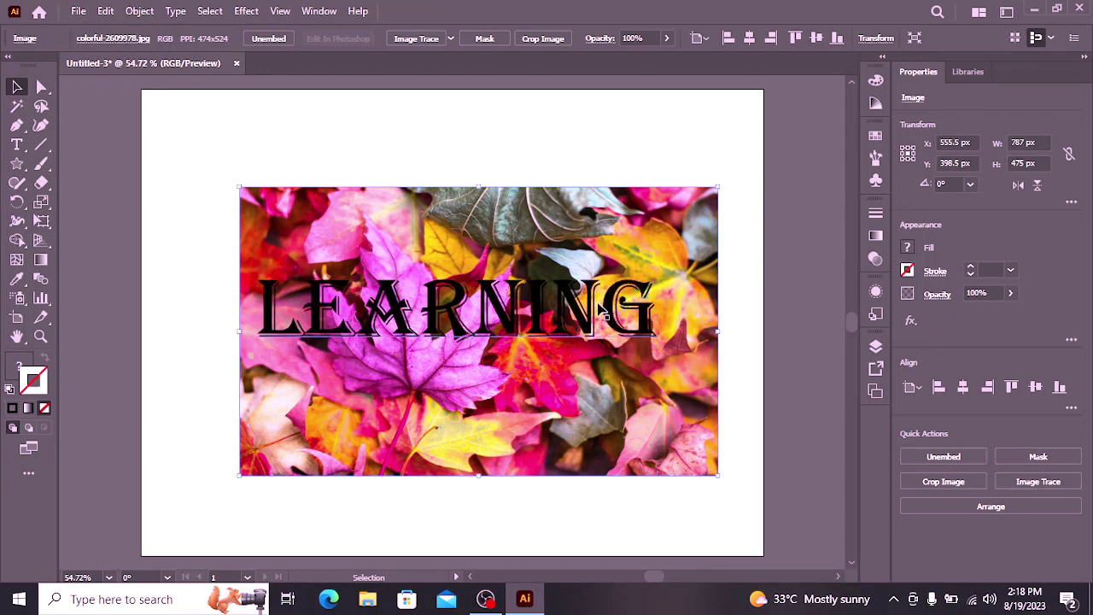
Step: Centre LEARNING over the photo, select both, and make a clipping mask with Ctrl+7
left_click_drag(559, 308, 573, 333)
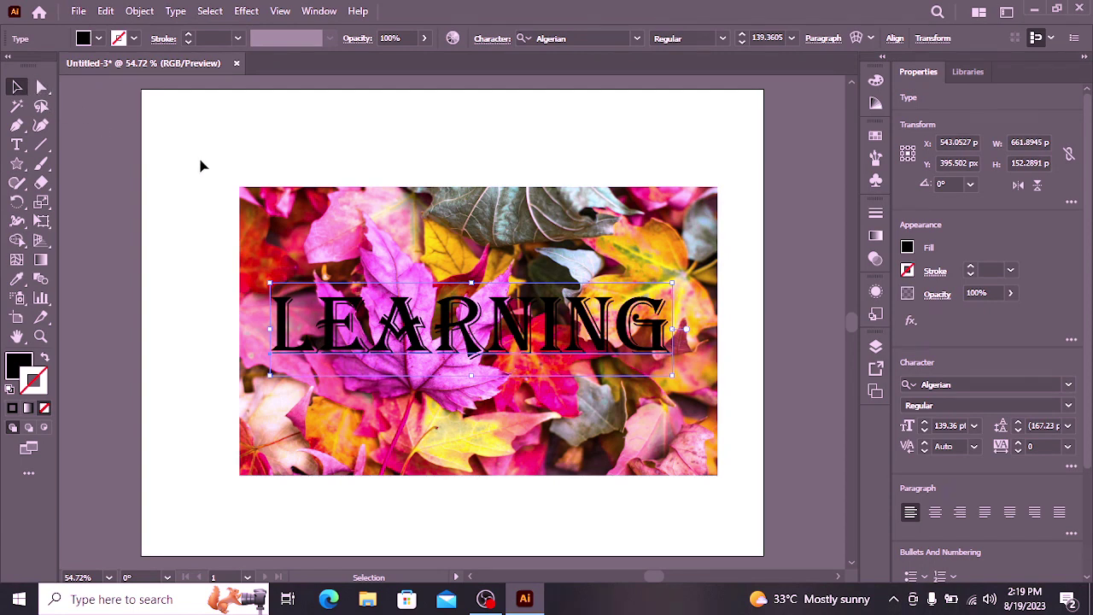
left_click_drag(202, 165, 721, 460)
left_click_drag(721, 465, 739, 469)
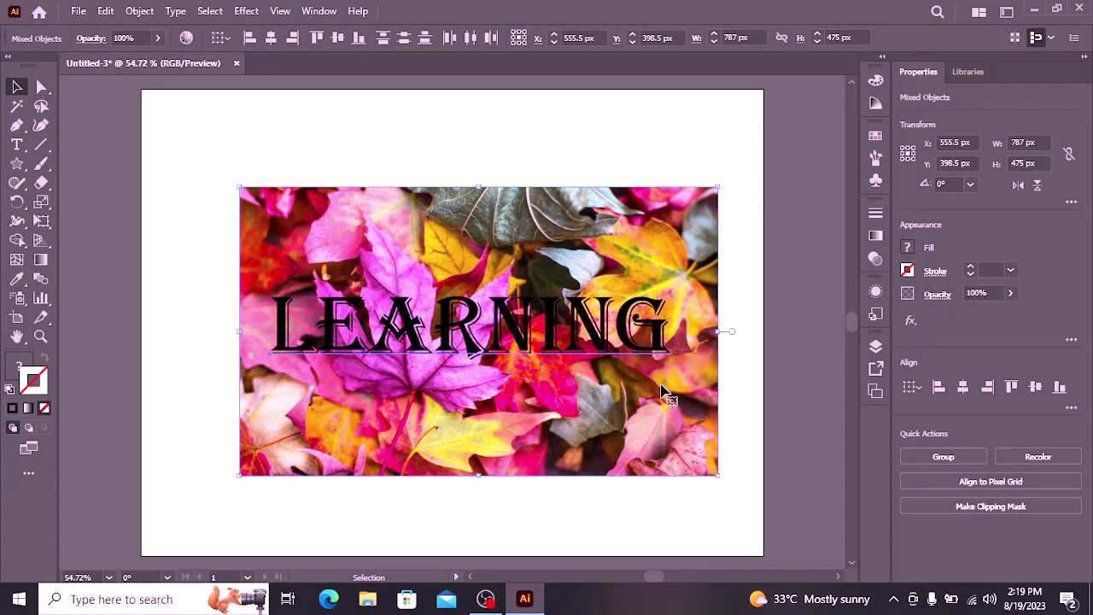
key("ctrl")
key("ctrl+7")
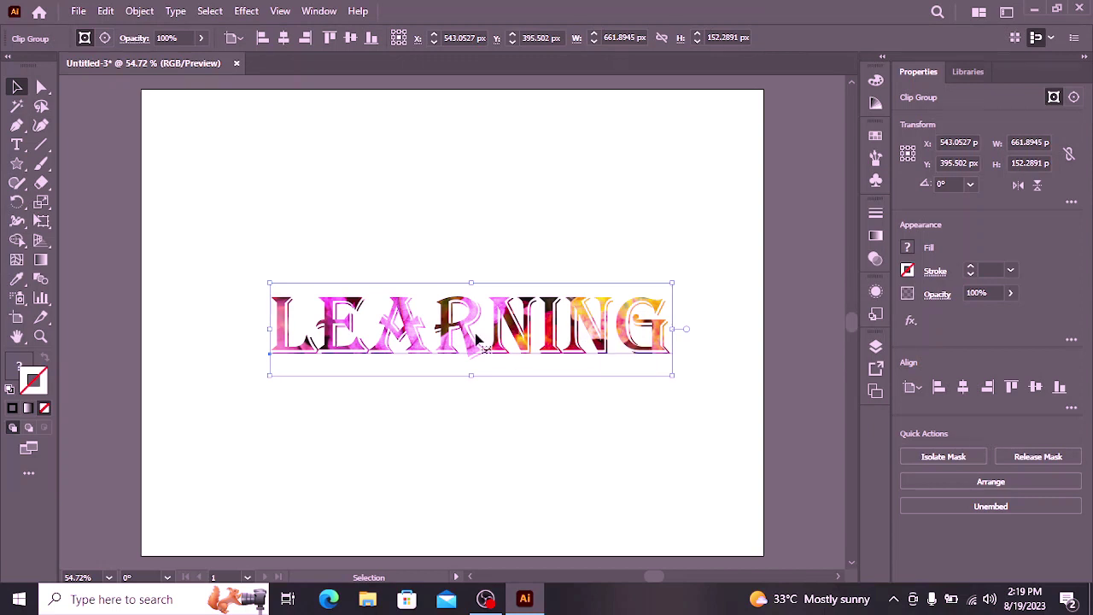
Step: Nudge the clip group, then undo the move and release the clipping mask
left_click(648, 130)
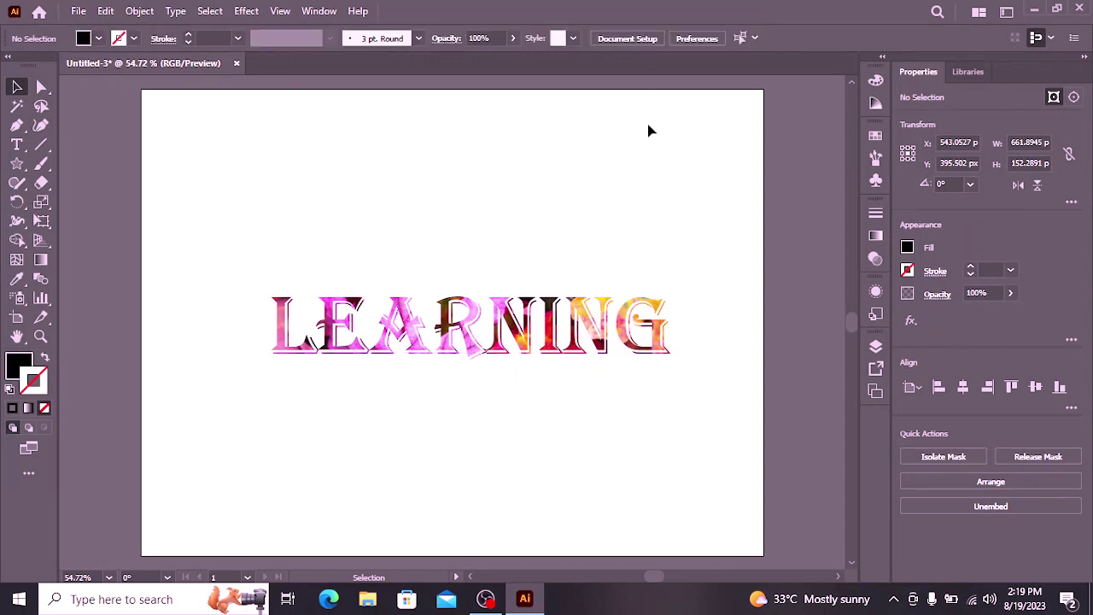
left_click_drag(487, 325, 502, 340)
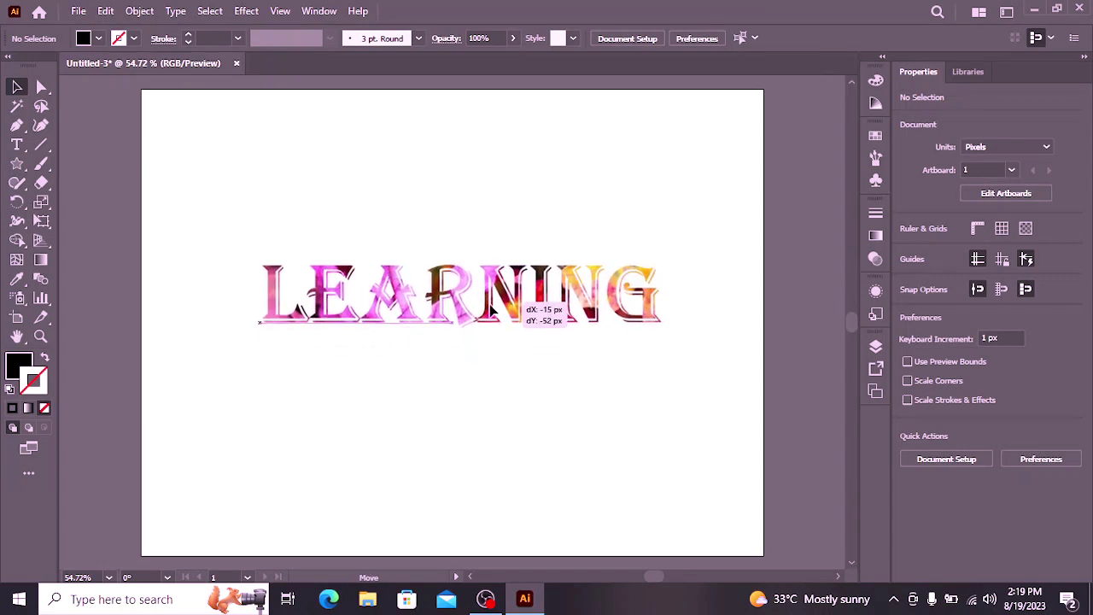
left_click_drag(493, 318, 492, 308)
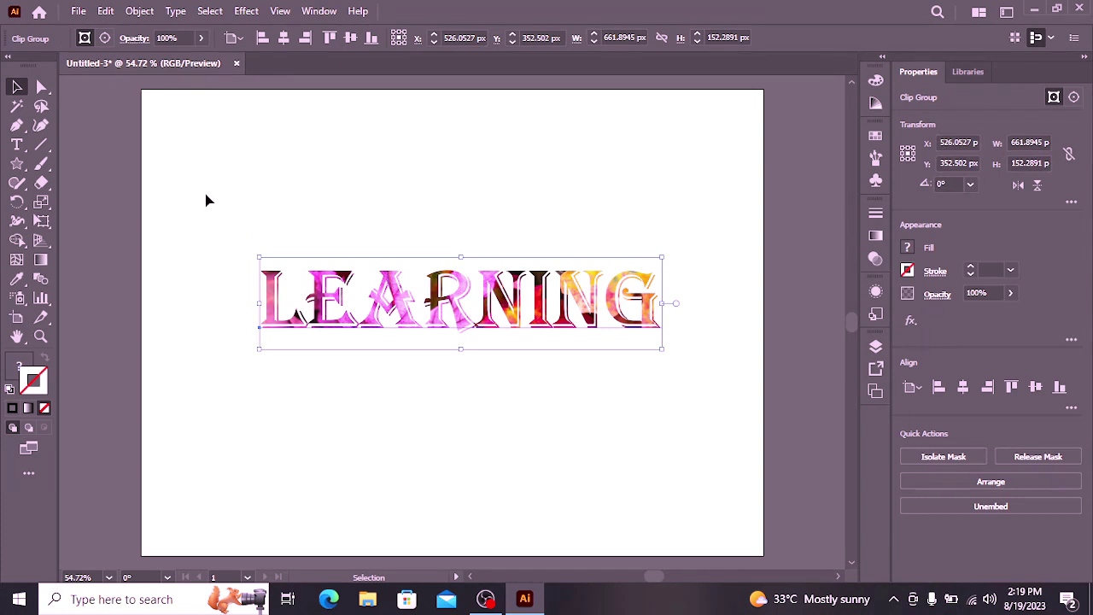
key("ctrl+z")
key("ctrl+alt+7")
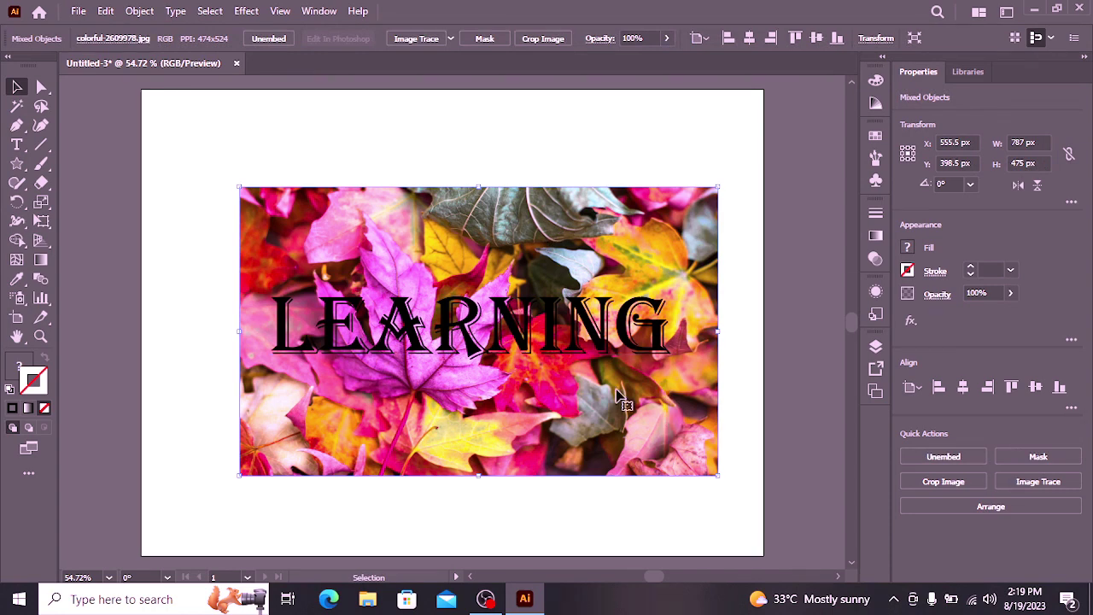
Step: Reapply the clipping mask from the context menu and shift the 661.89 × 152.29 px word up-left
right_click(681, 413)
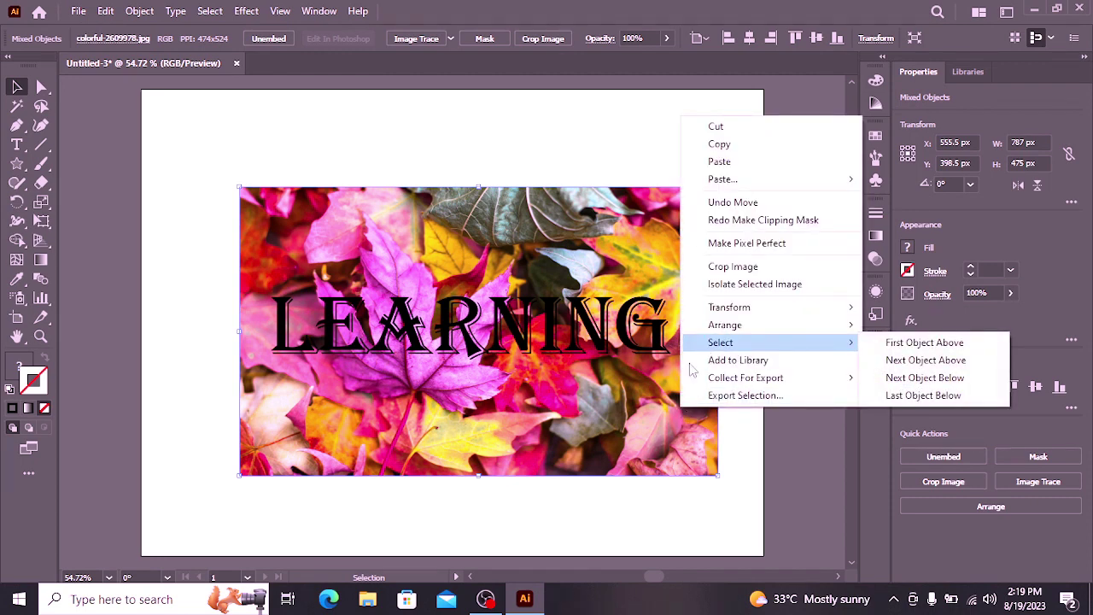
mouse_move(745, 377)
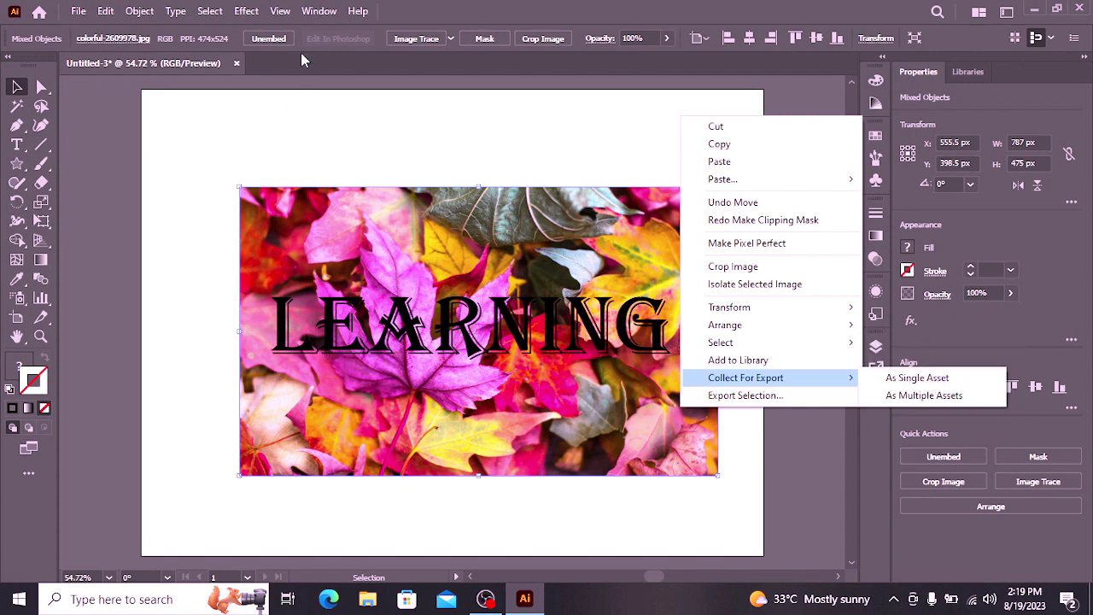
left_click(290, 125)
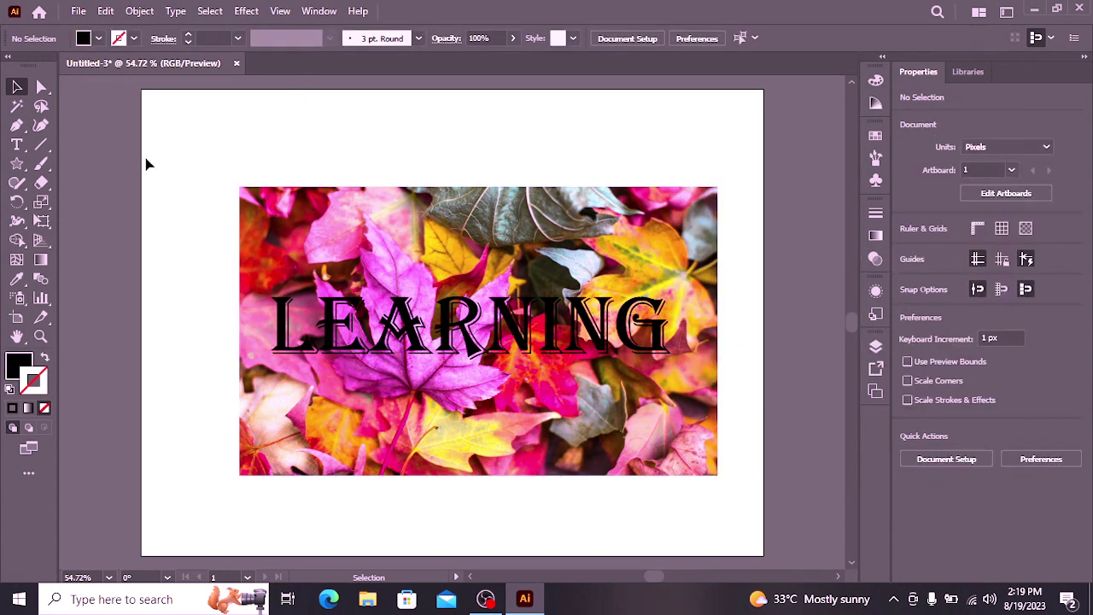
left_click_drag(198, 154, 763, 450)
right_click(621, 401)
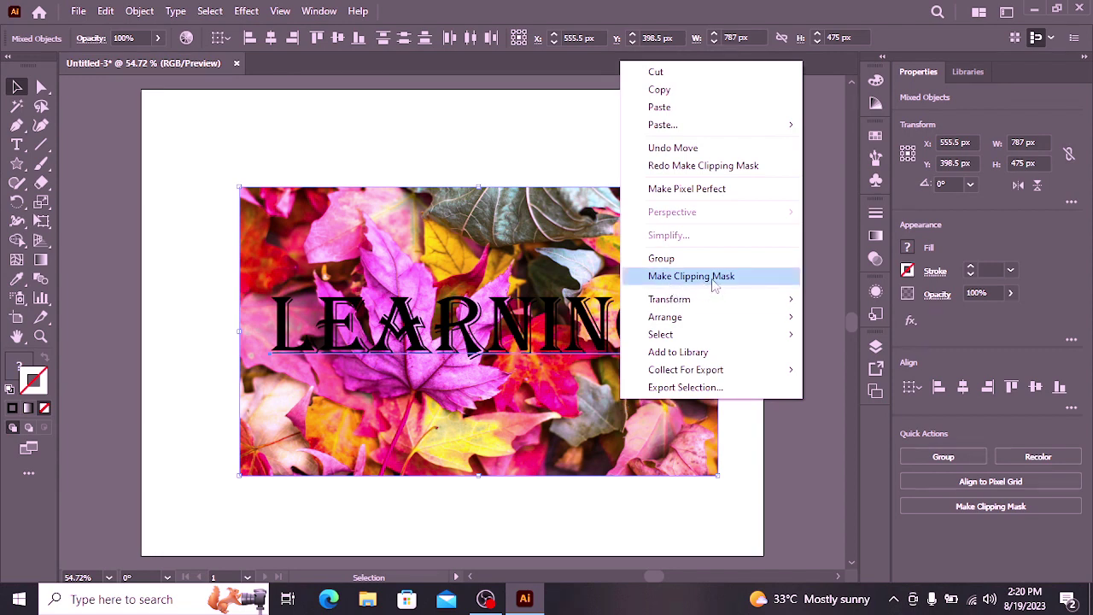
left_click(708, 279)
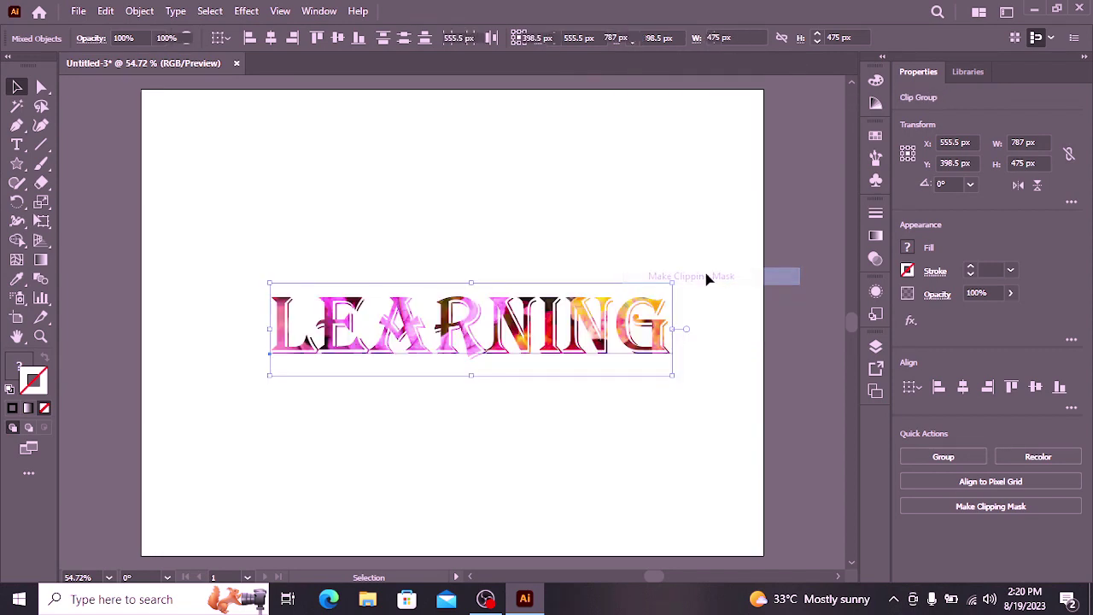
left_click(555, 227)
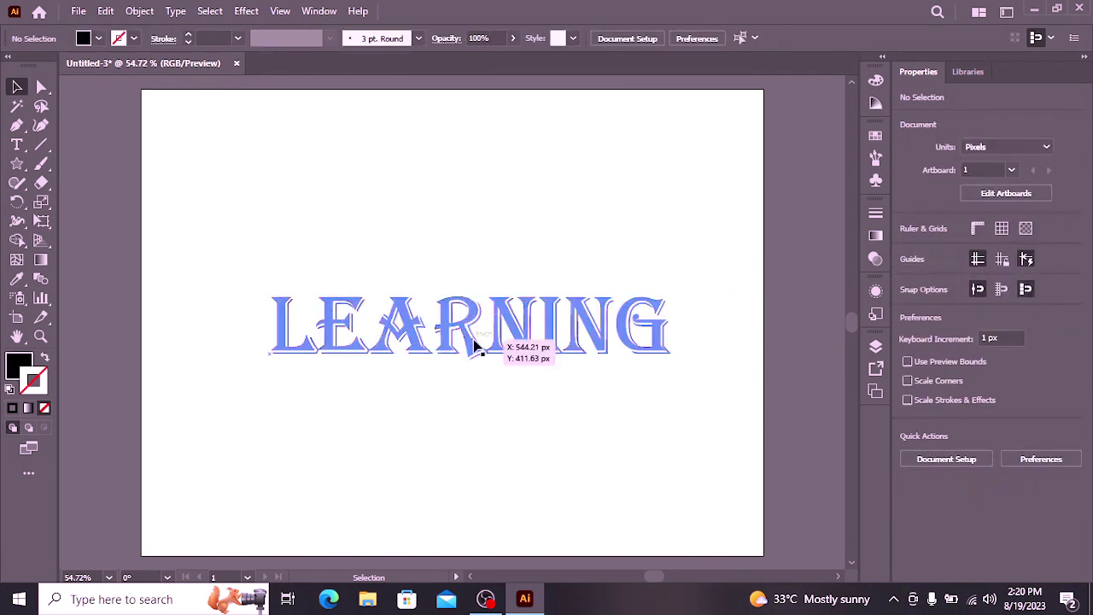
left_click_drag(475, 344, 459, 312)
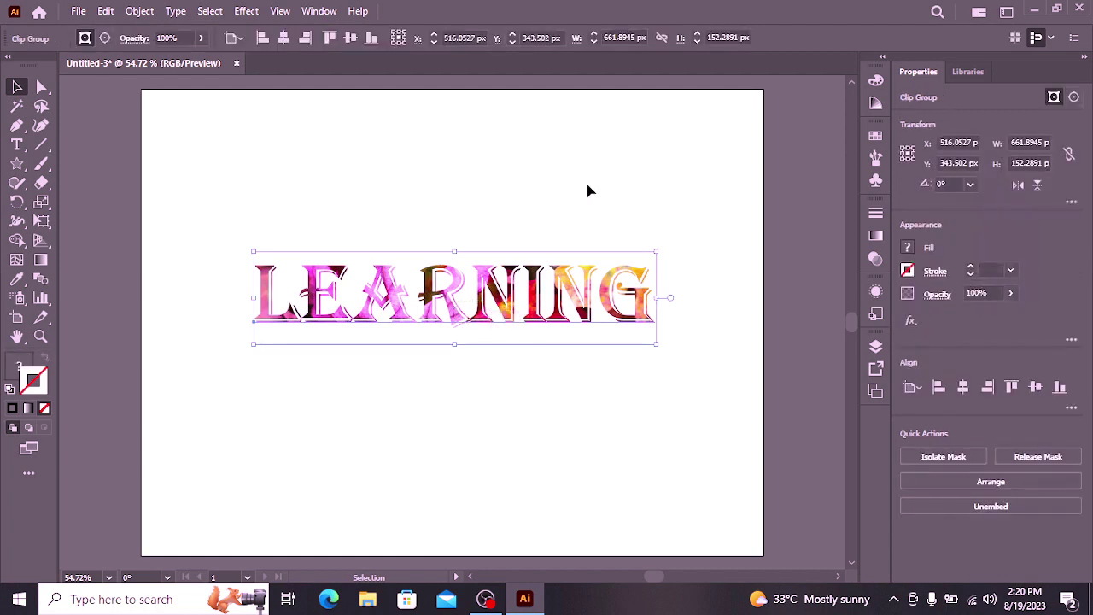